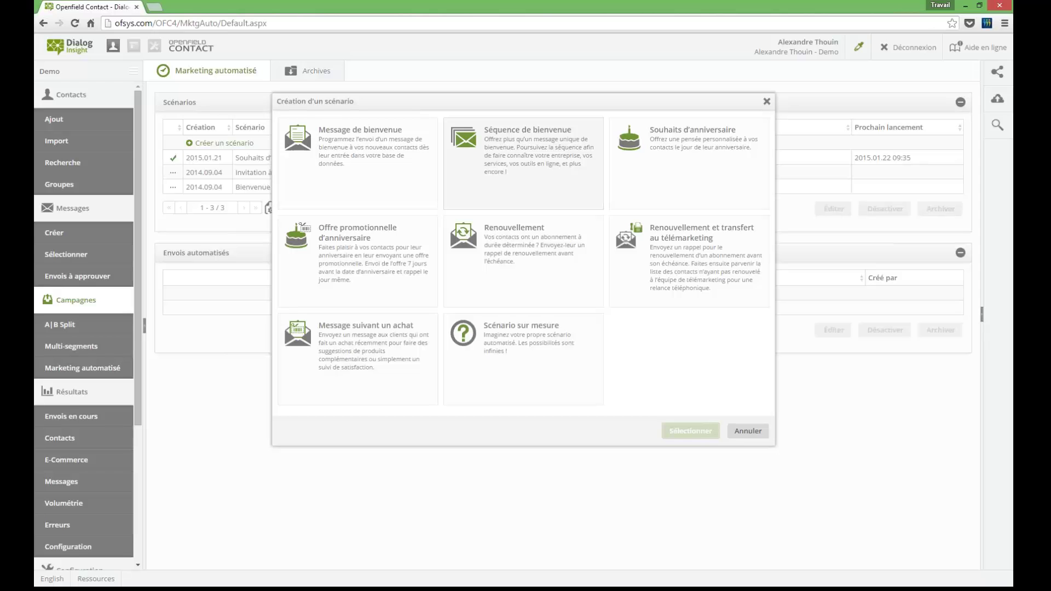
Step: Create a scenario from the Souhaits d'anniversaire template, using the existing Date d'anniversaire contact field
click(689, 163)
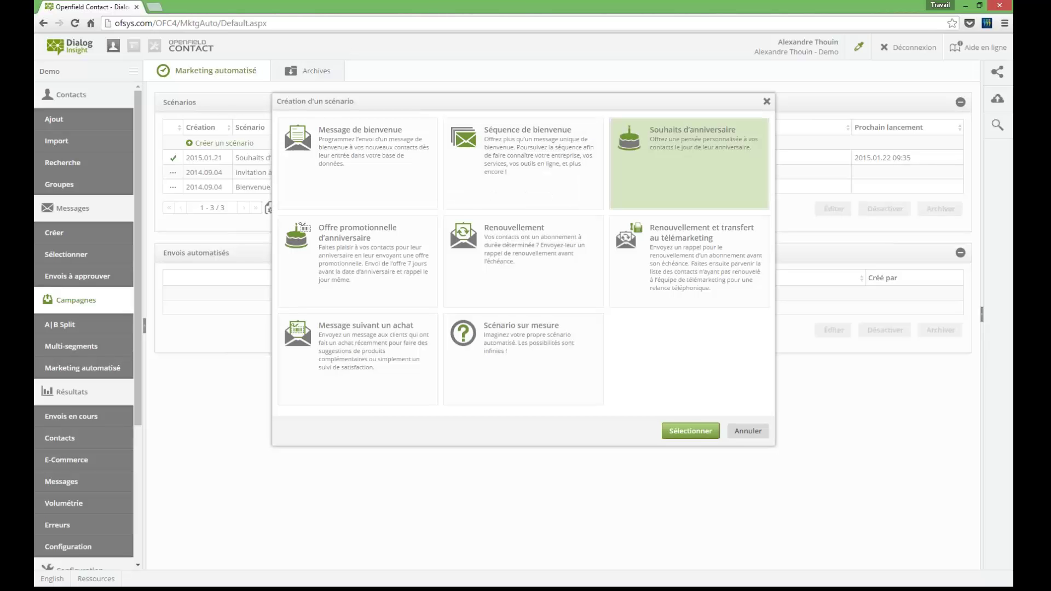
click(690, 431)
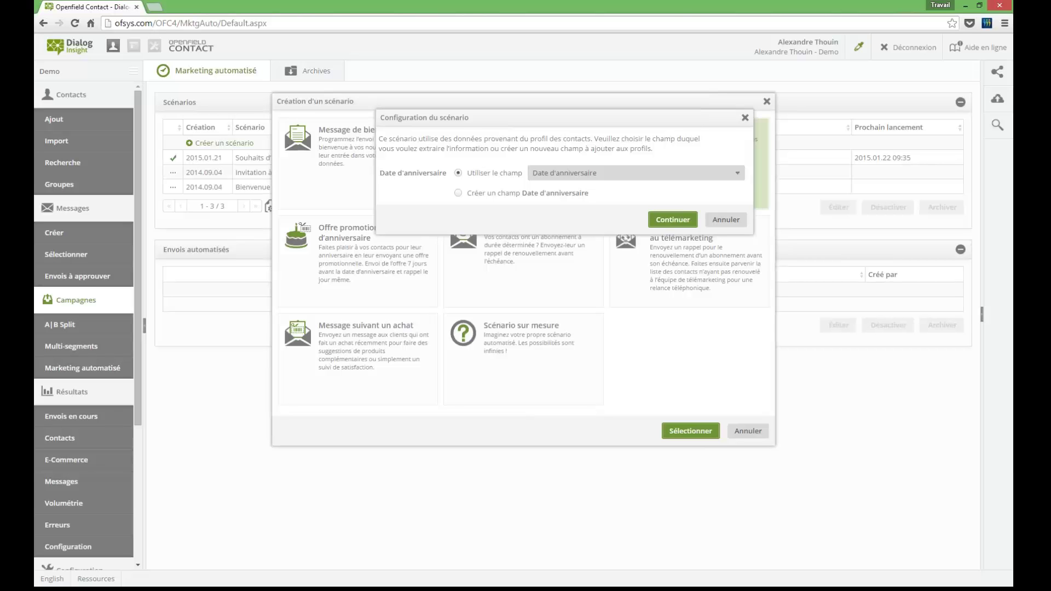
click(634, 172)
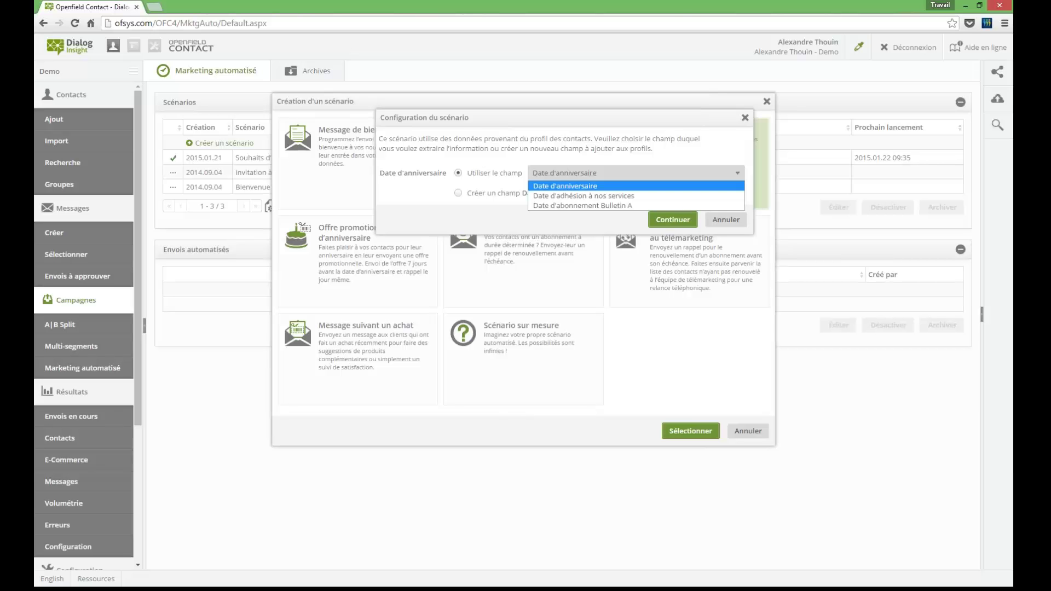
key(Return)
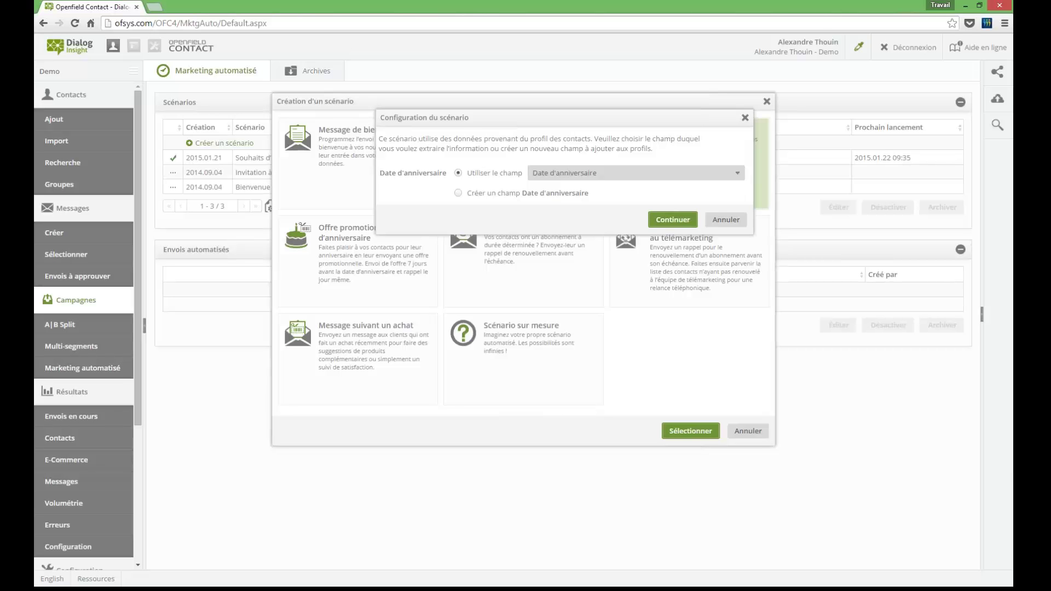
key(alt+Down)
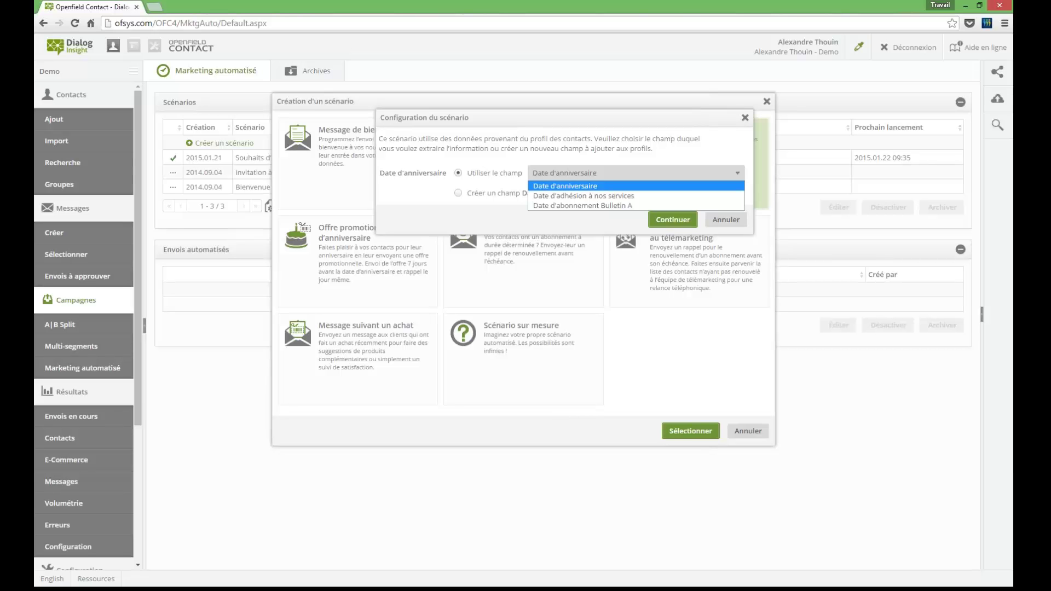
key(Return)
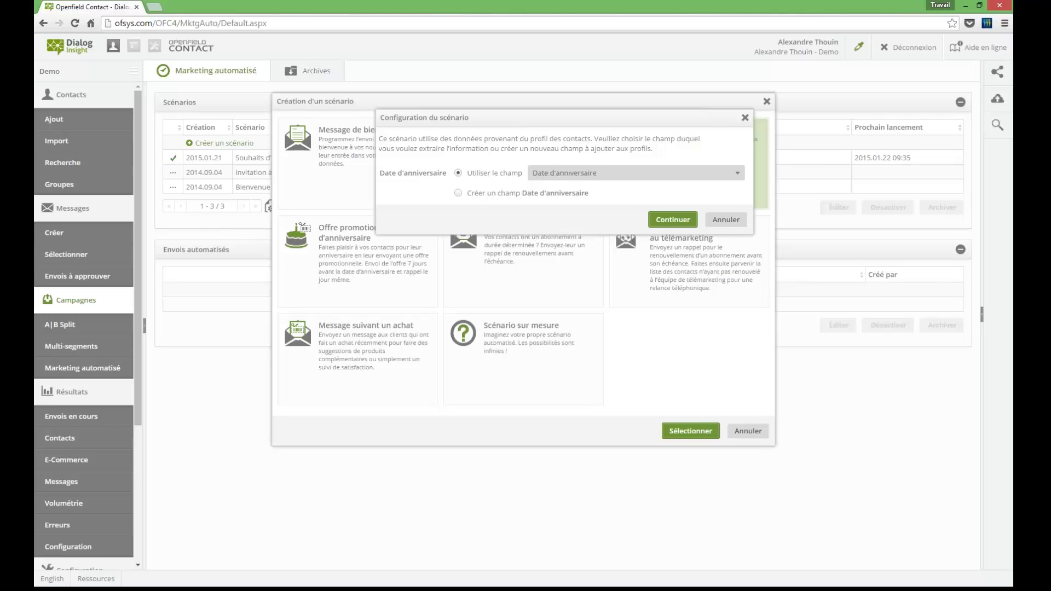
drag(522, 193, 588, 192)
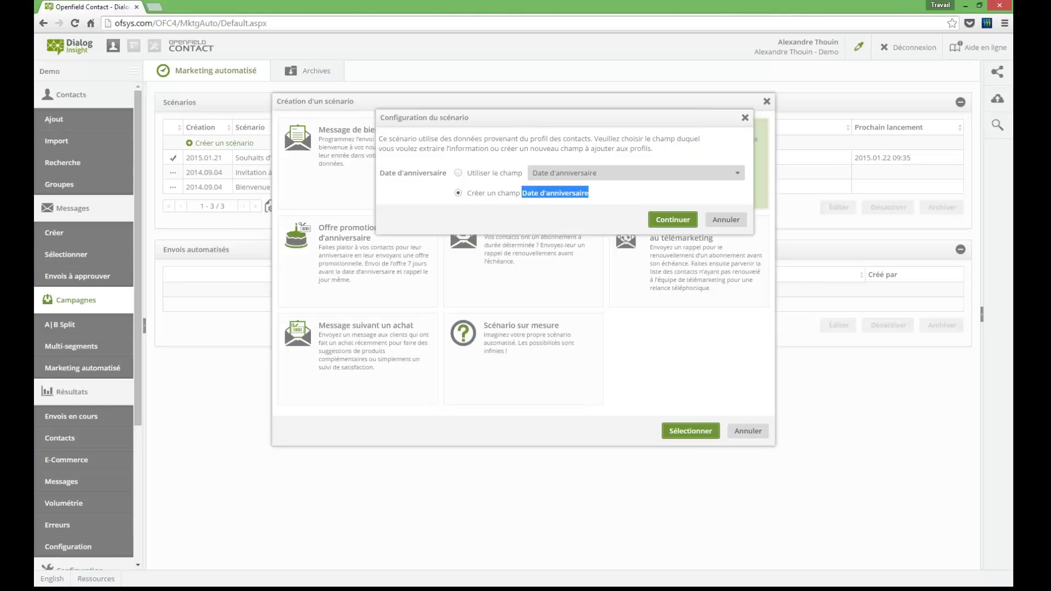
click(458, 173)
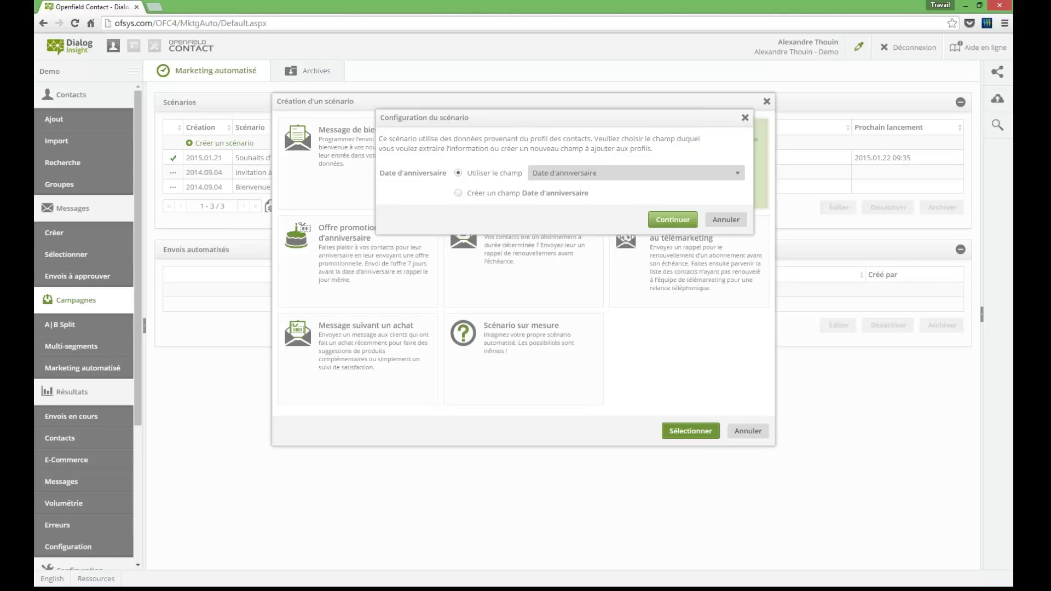
click(672, 219)
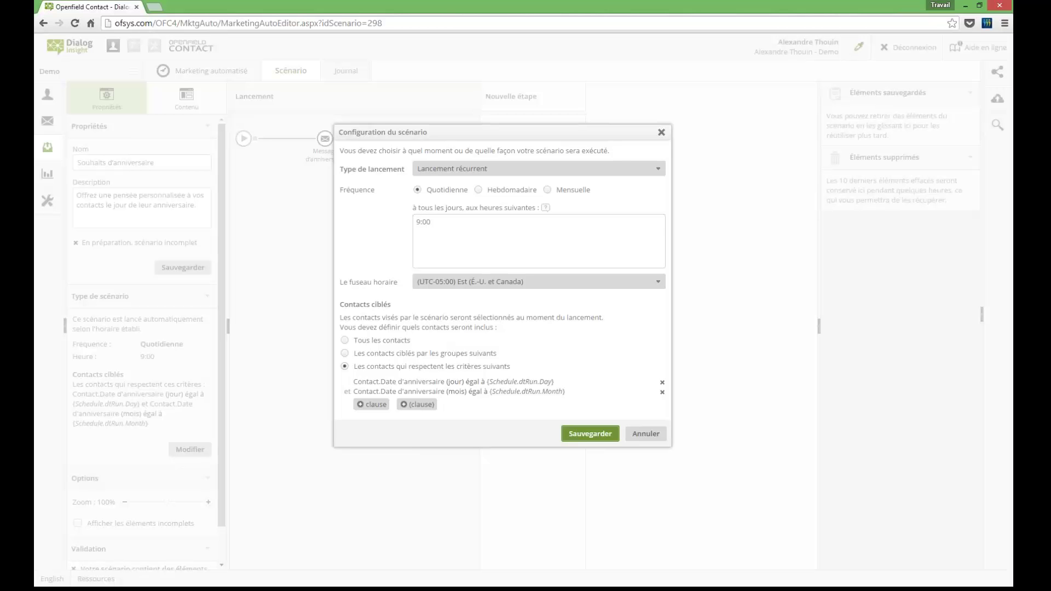
Step: Review the available launch types for the scenario and select Lancement récurrent
click(539, 169)
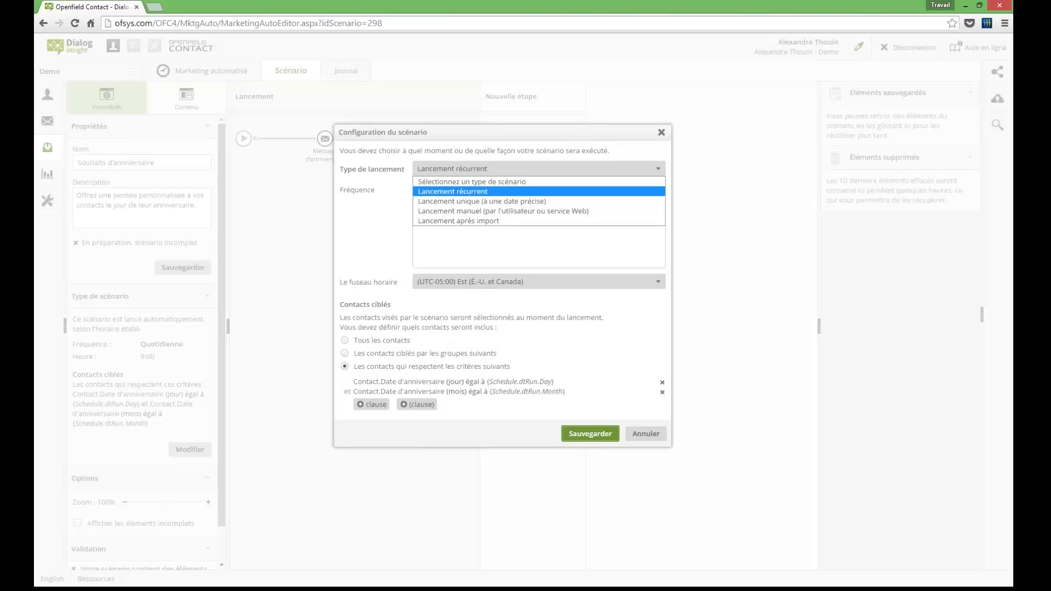
key(Down)
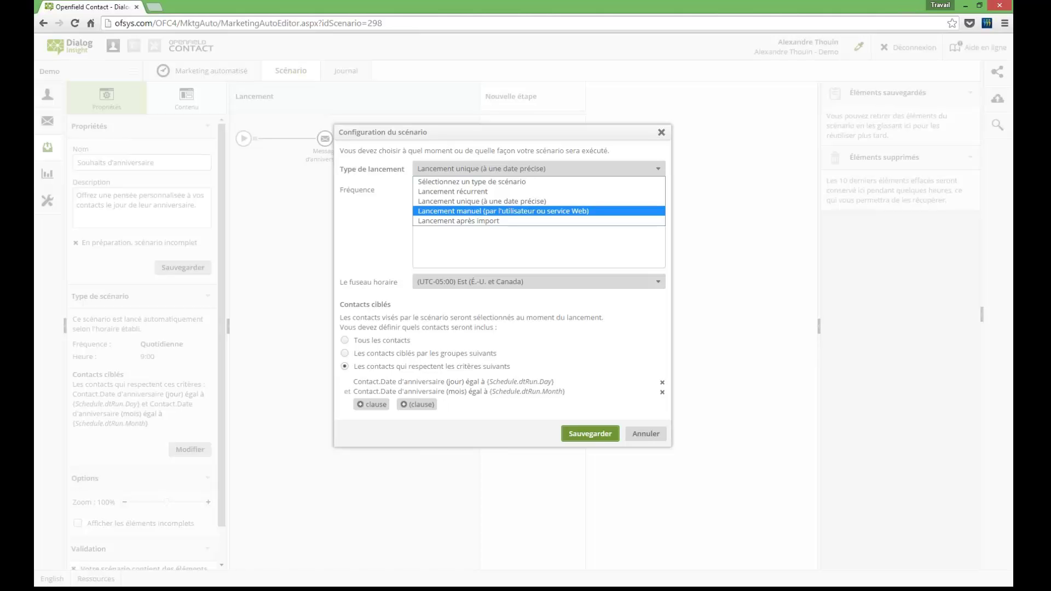
key(Down)
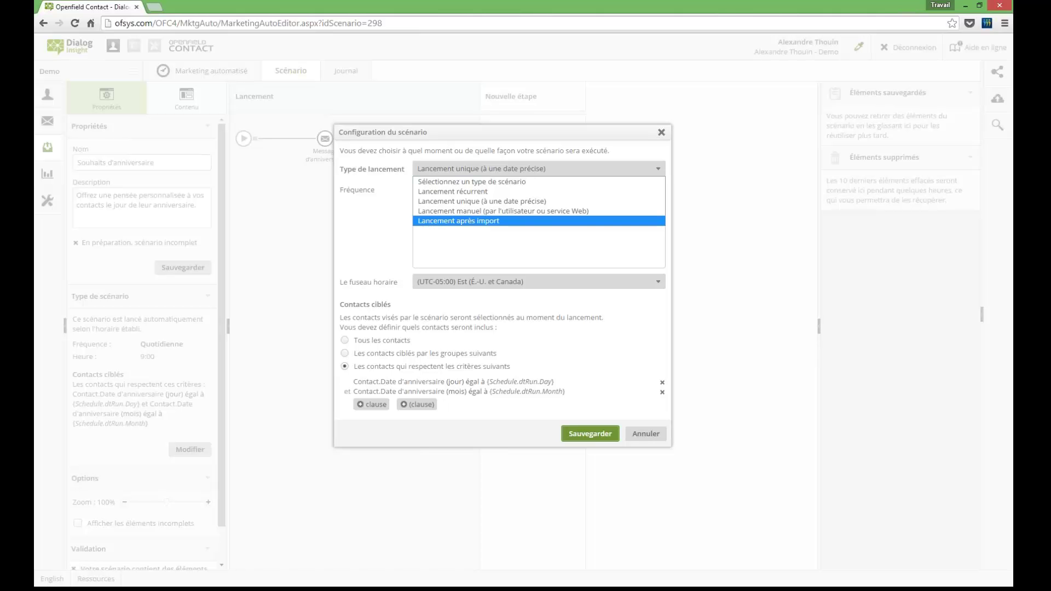
key(Up)
key(Up)
key(Up)
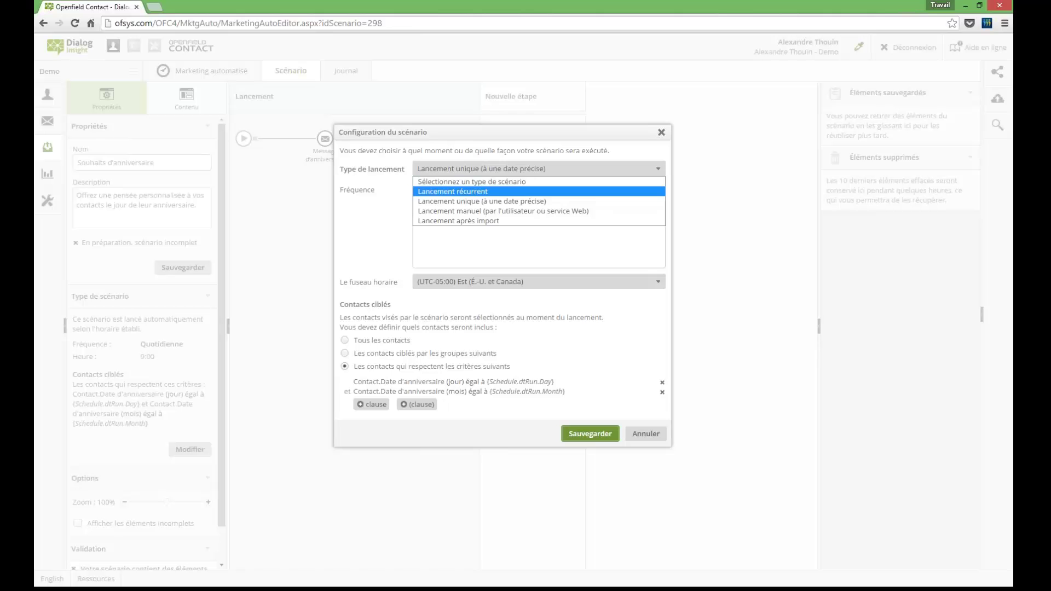
key(Return)
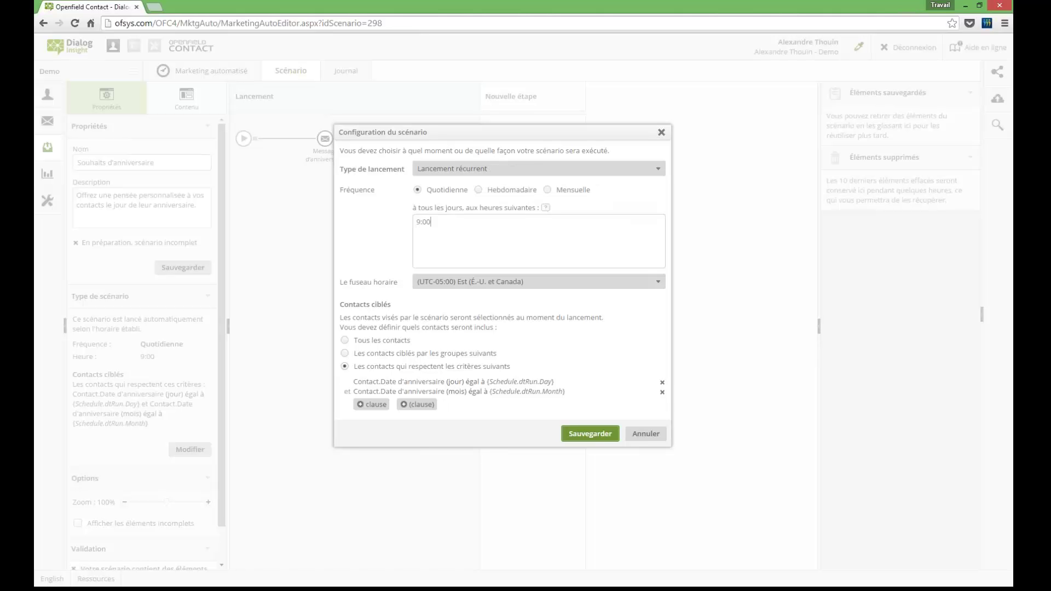
Step: Check the monthly frequency options, set the frequency to Quotidienne, and save the scenario configuration
drag(441, 189, 455, 189)
click(547, 189)
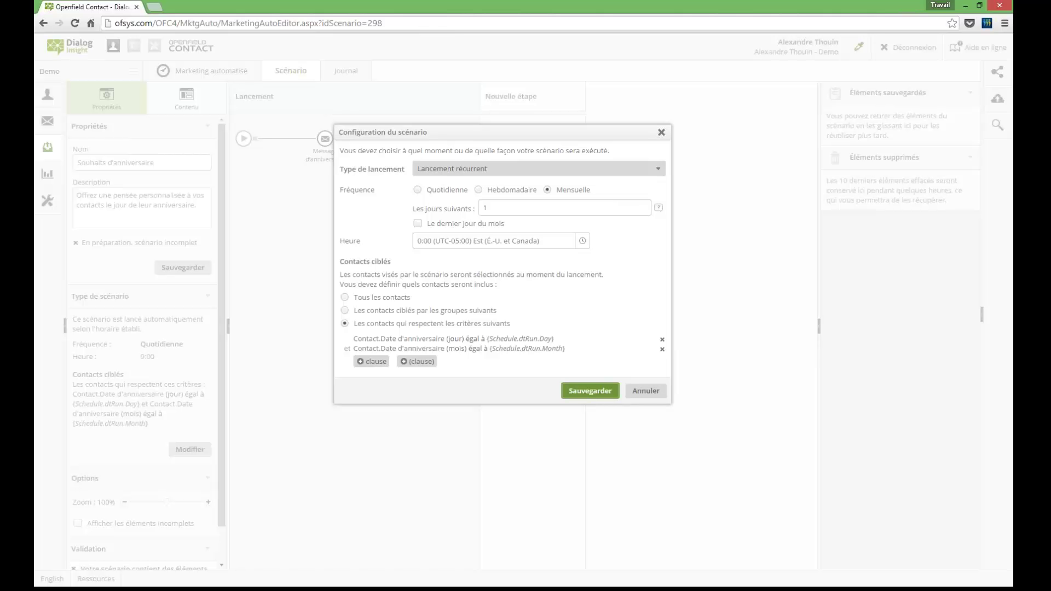
click(417, 189)
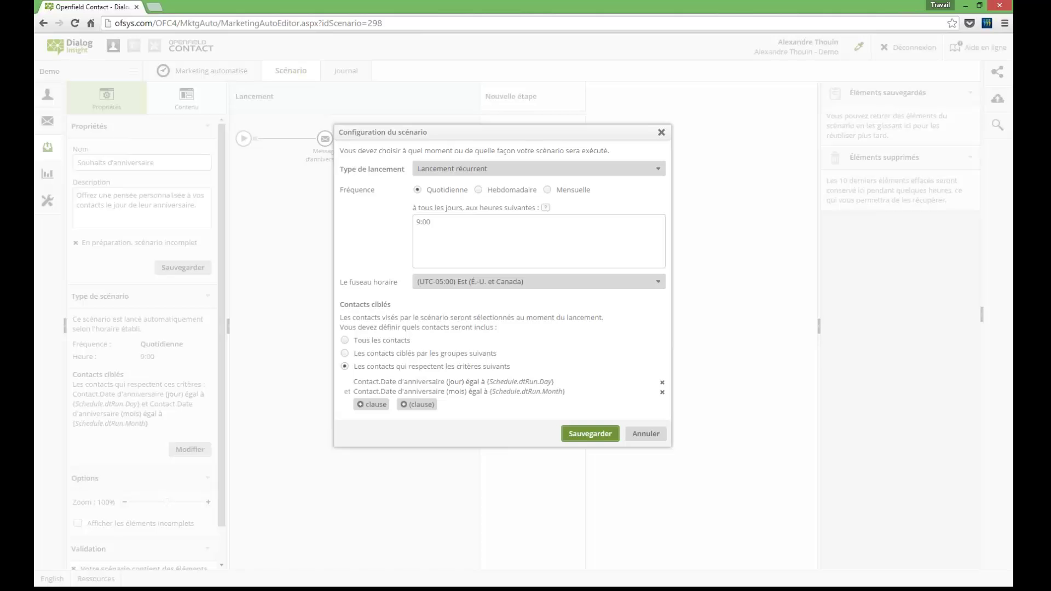
click(590, 433)
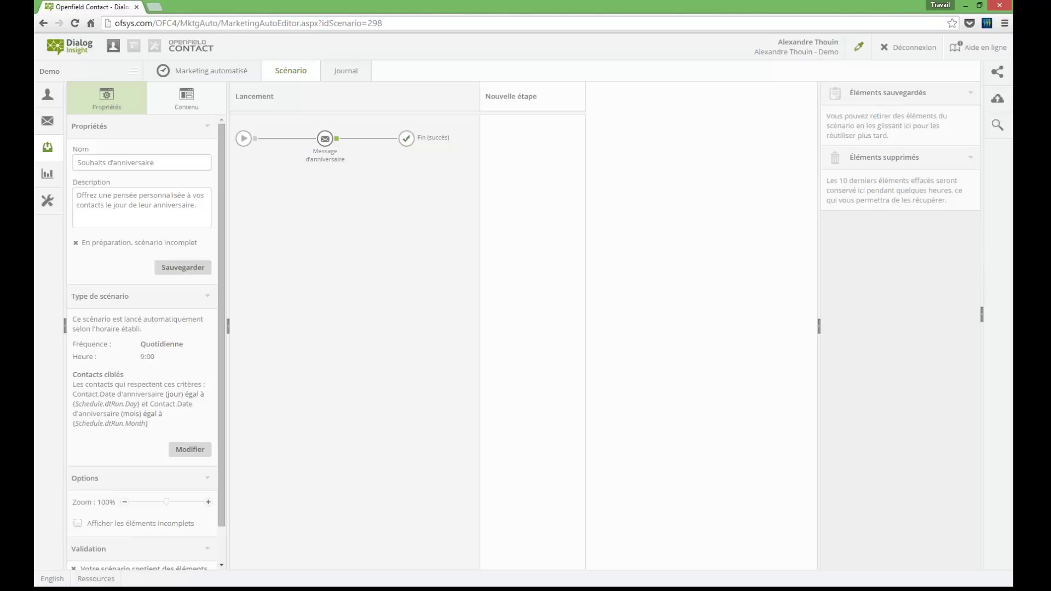
Step: Add a Messages livrés condition to the birthday message's non-eligible branch and move it into a new +1 jour stage
click(186, 98)
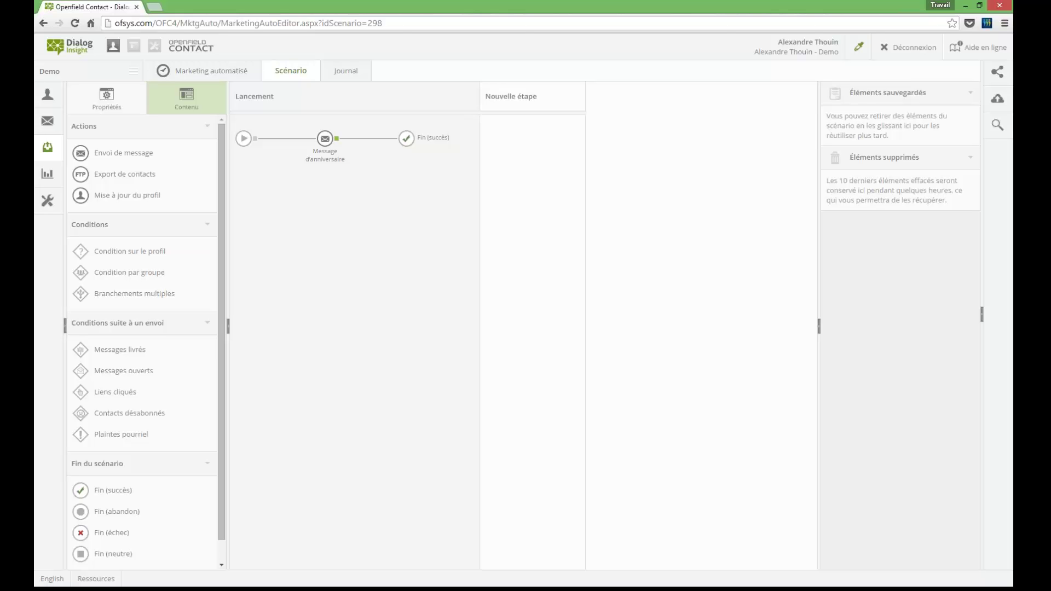
scroll(143, 342, down, 1)
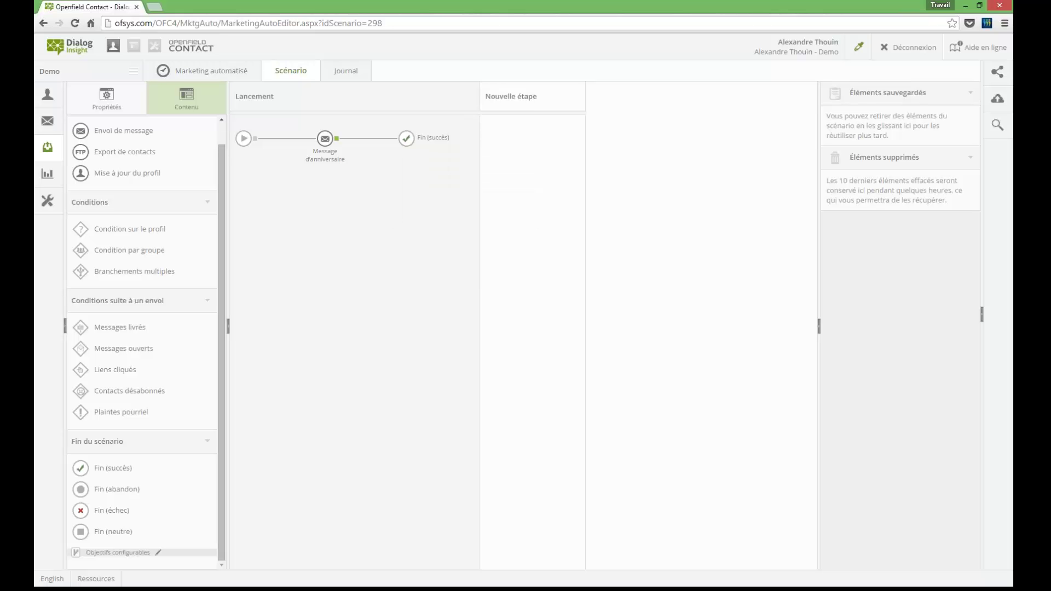
drag(112, 322, 320, 176)
drag(110, 327, 325, 161)
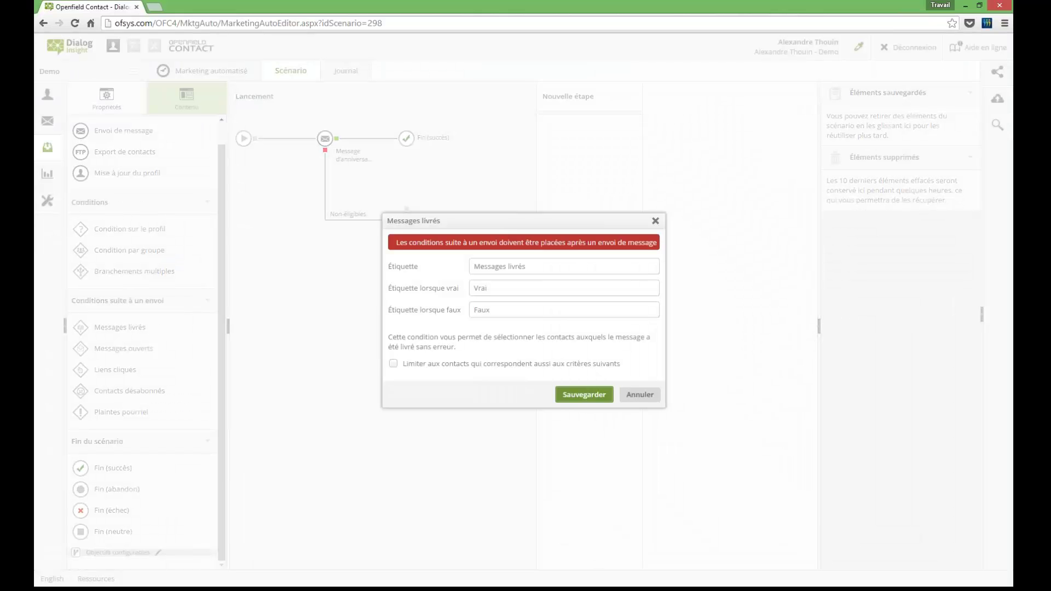
click(640, 394)
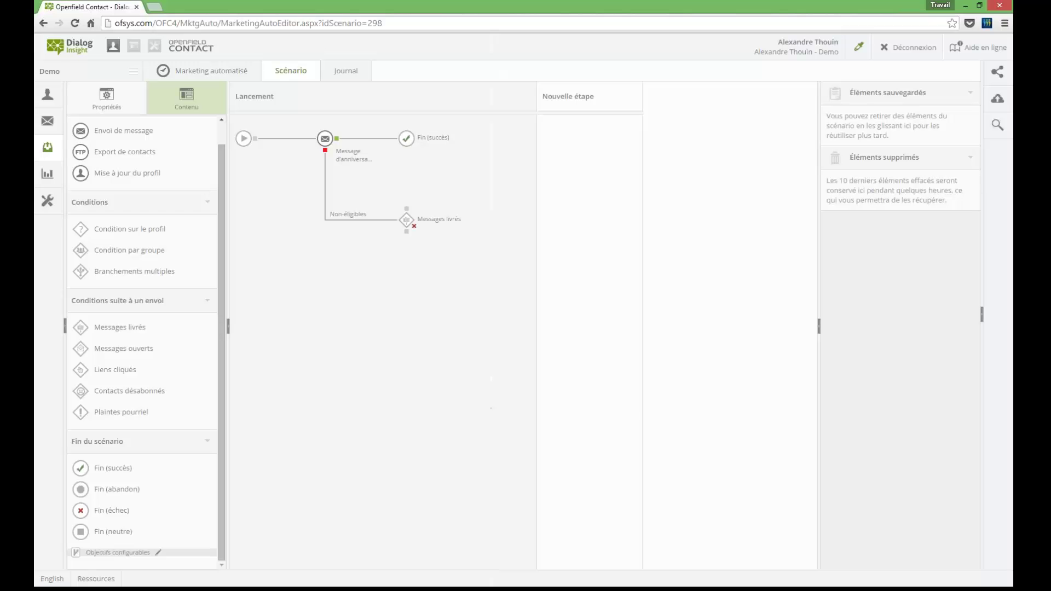
mouse_move(406, 219)
mouse_down()
mouse_move(447, 143)
mouse_move(406, 141)
mouse_move(406, 219)
mouse_up()
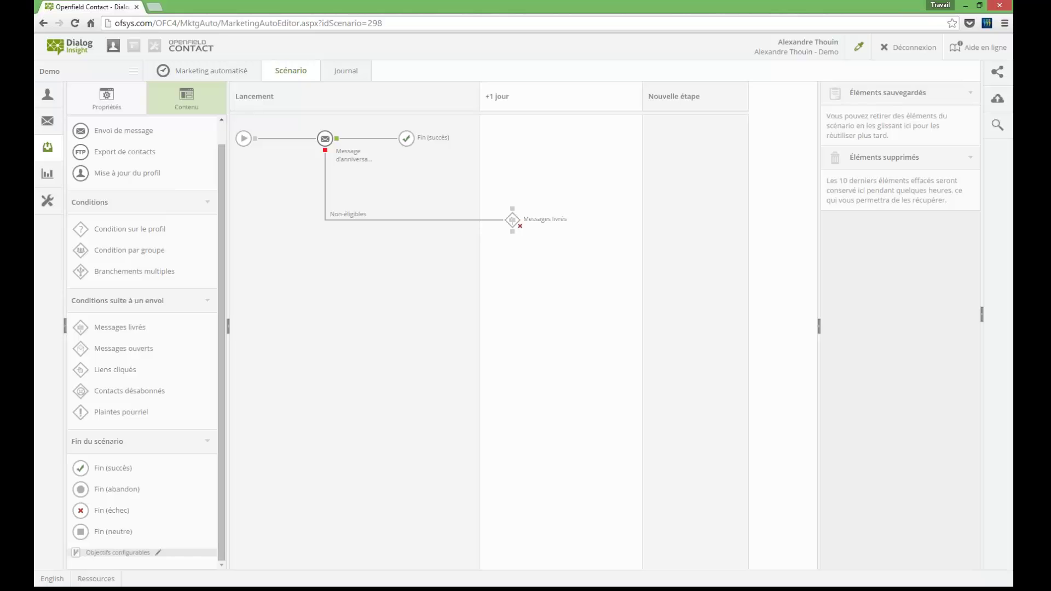
Step: Add a message send to the Vrai branch of the Messages livrés condition and a contact export to its Faux branch
click(592, 169)
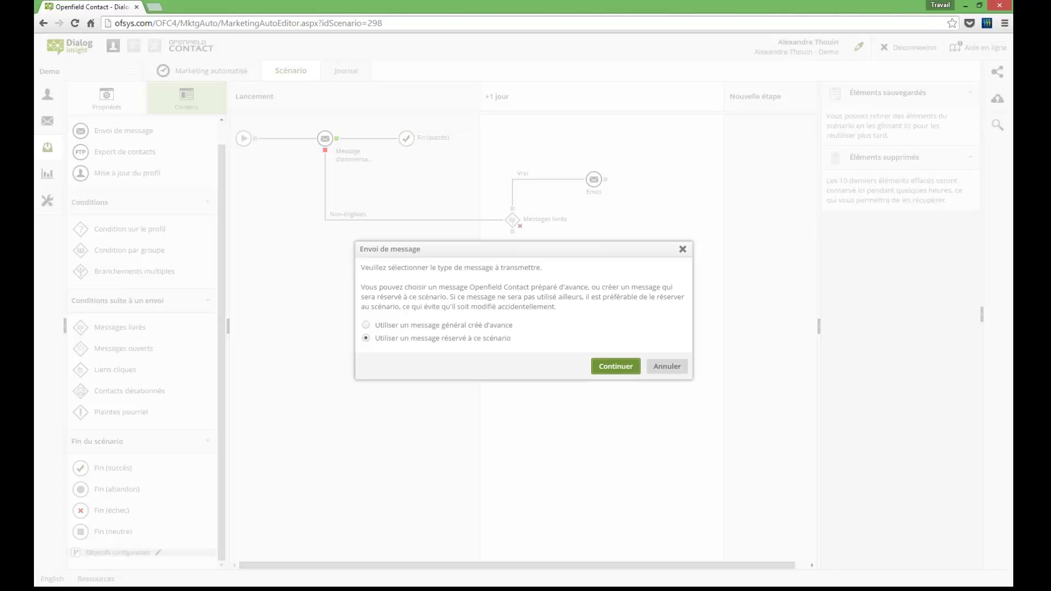
drag(404, 325, 461, 325)
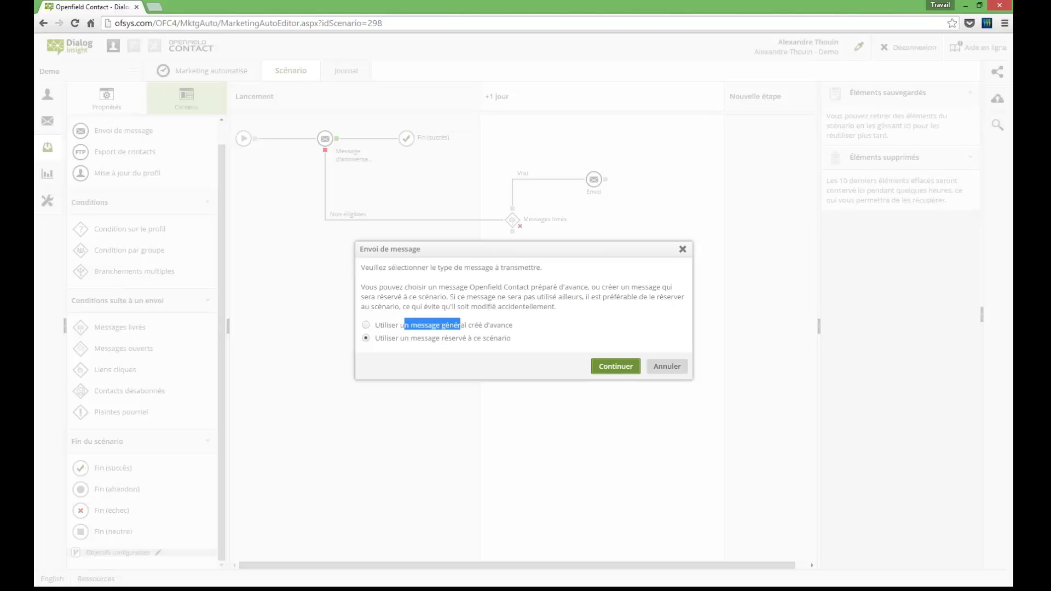
click(666, 366)
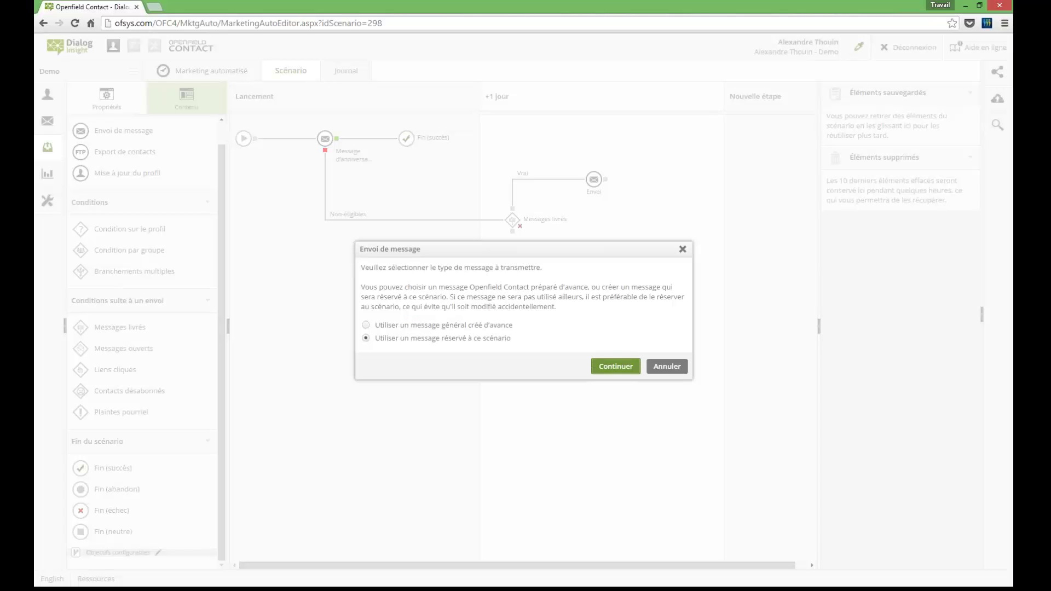
drag(80, 151, 594, 261)
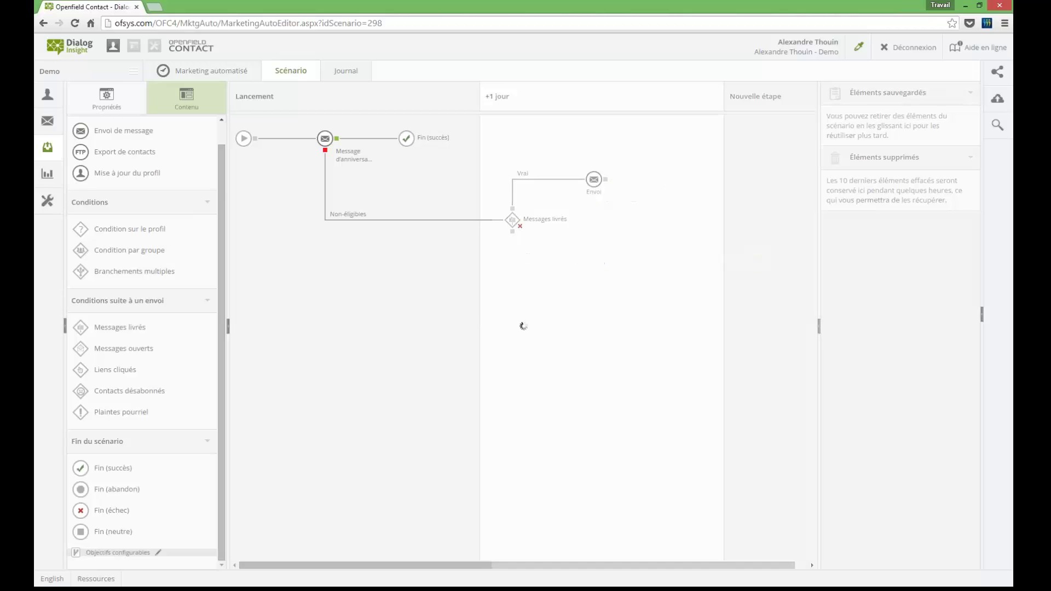
key(Return)
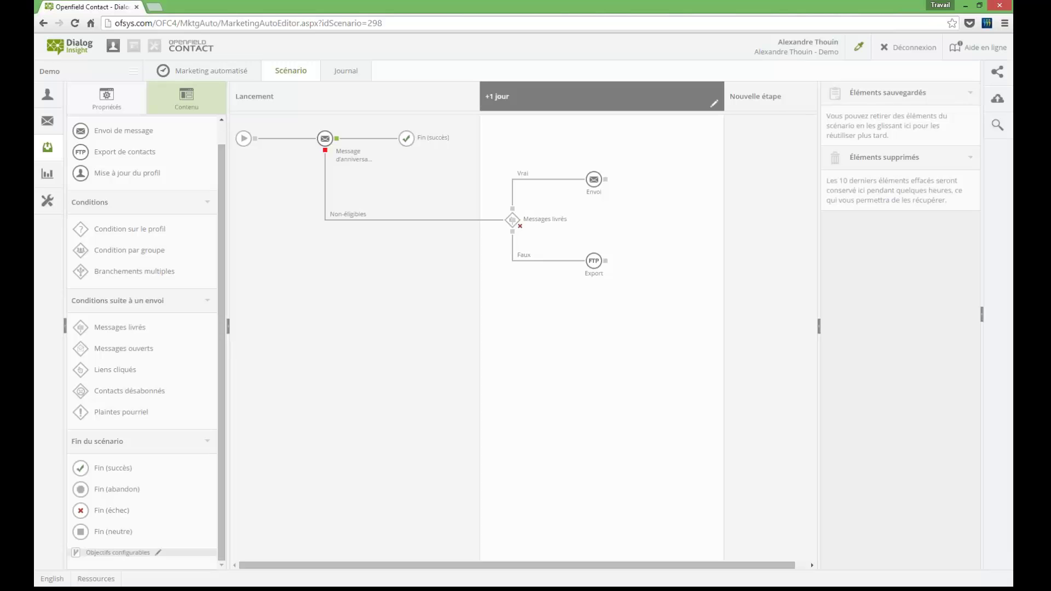
Step: Set the +1 jour stage to execute in 7 days and save it
click(714, 102)
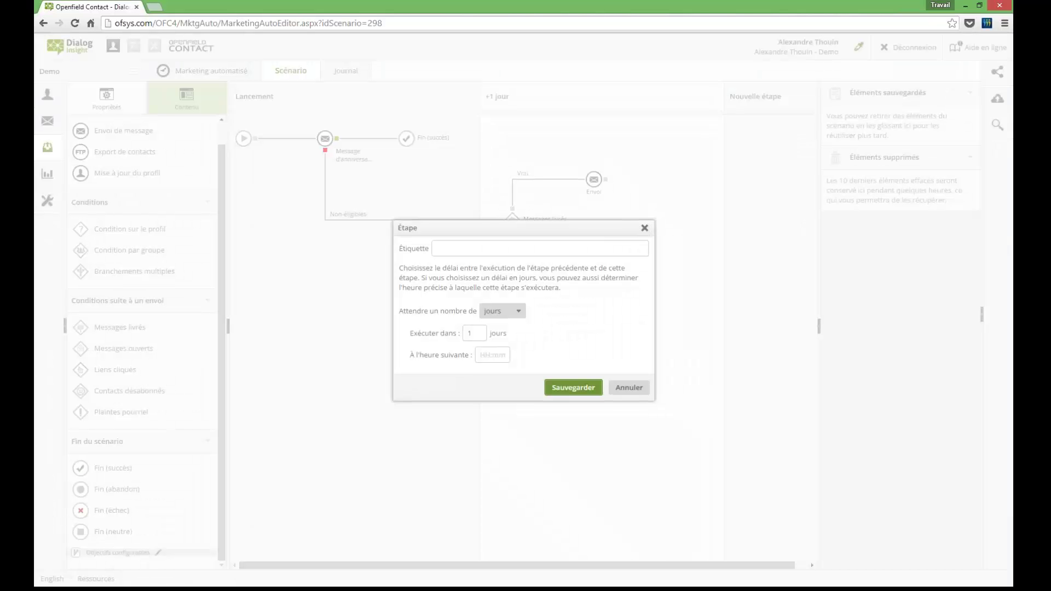
double_click(470, 334)
text(7)
click(572, 388)
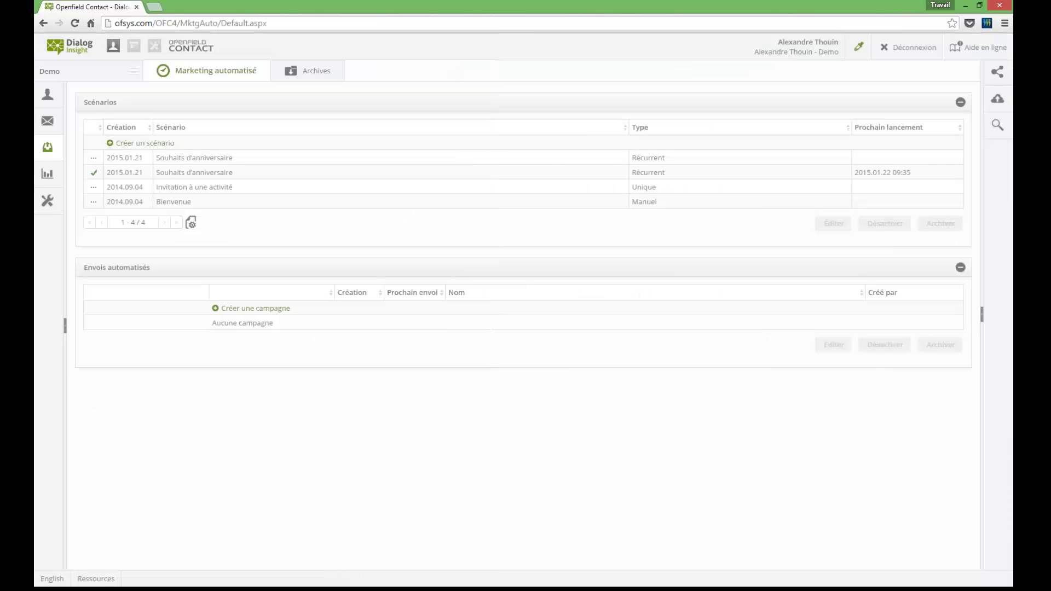
Step: Open the Invitation à une activité scenario and examine its branches from the launch through the day after the event
double_click(222, 186)
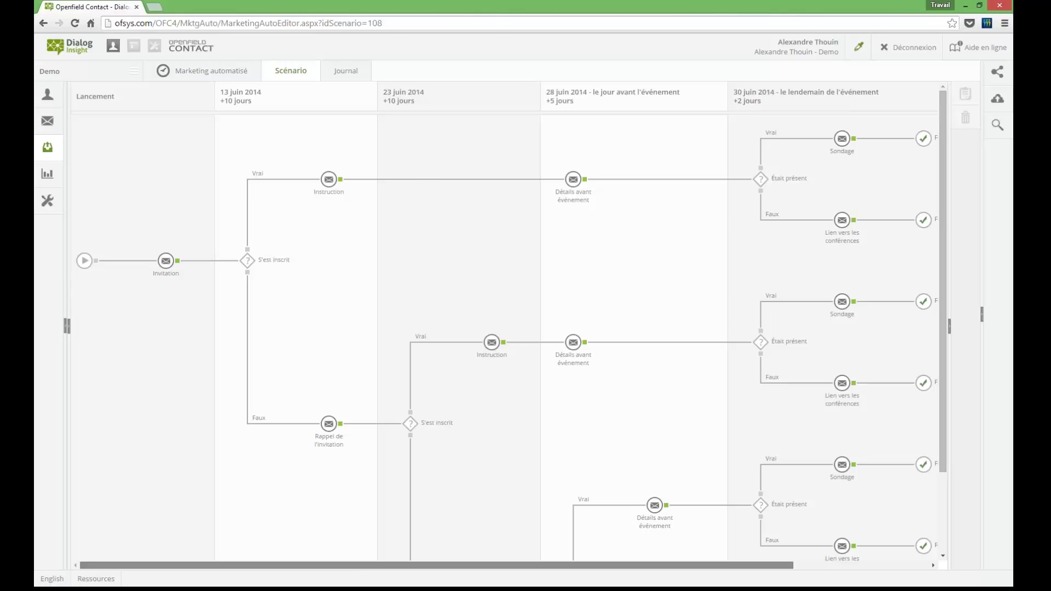
drag(438, 565, 573, 565)
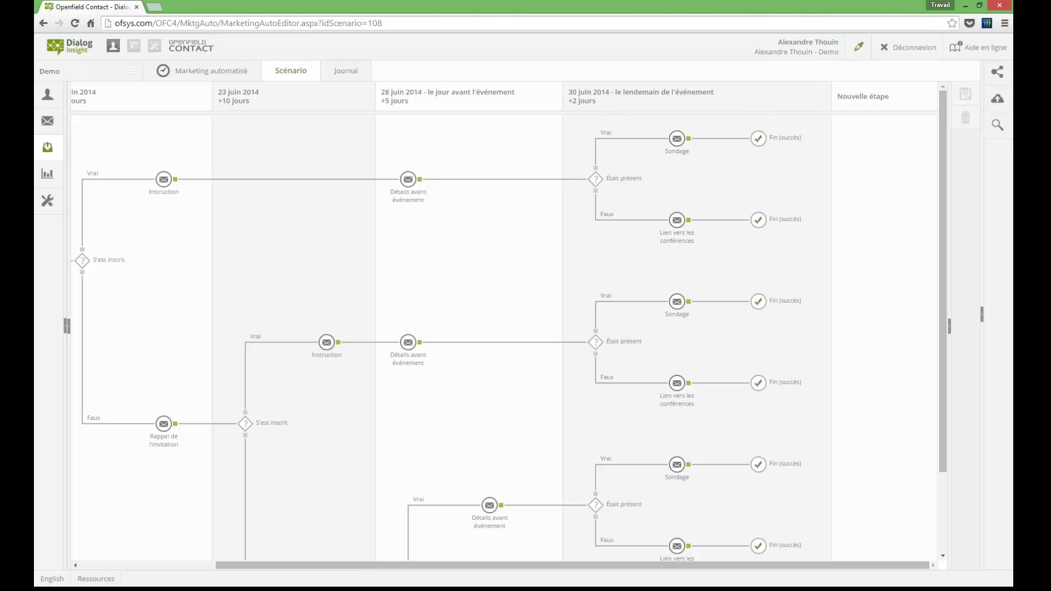
drag(493, 329, 656, 251)
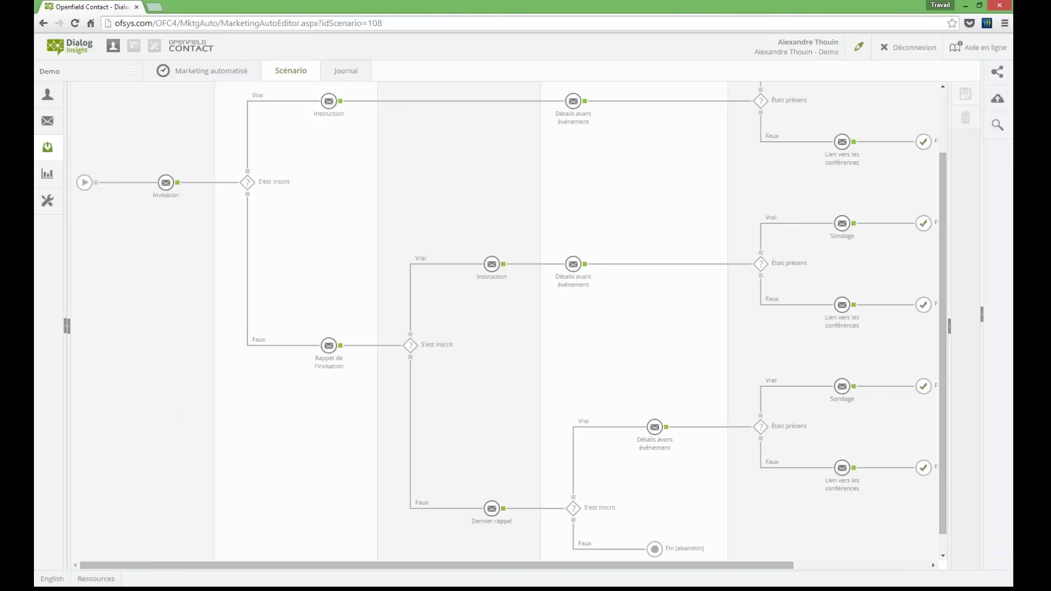
scroll(503, 323, up, 2)
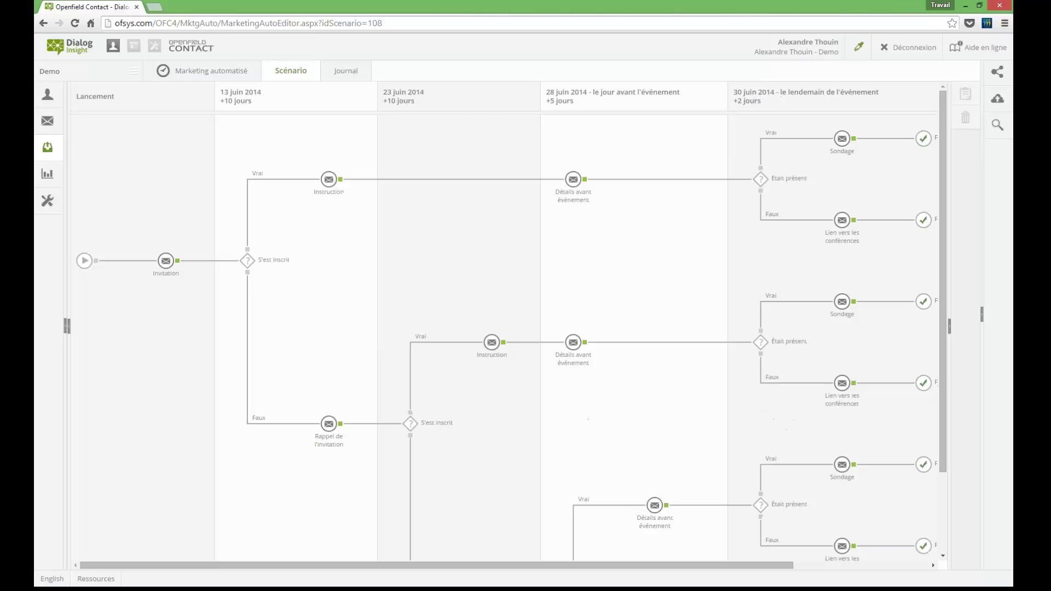
Step: Switch to the Webinaire presentation in PowerPoint
mouse_move(17, 249)
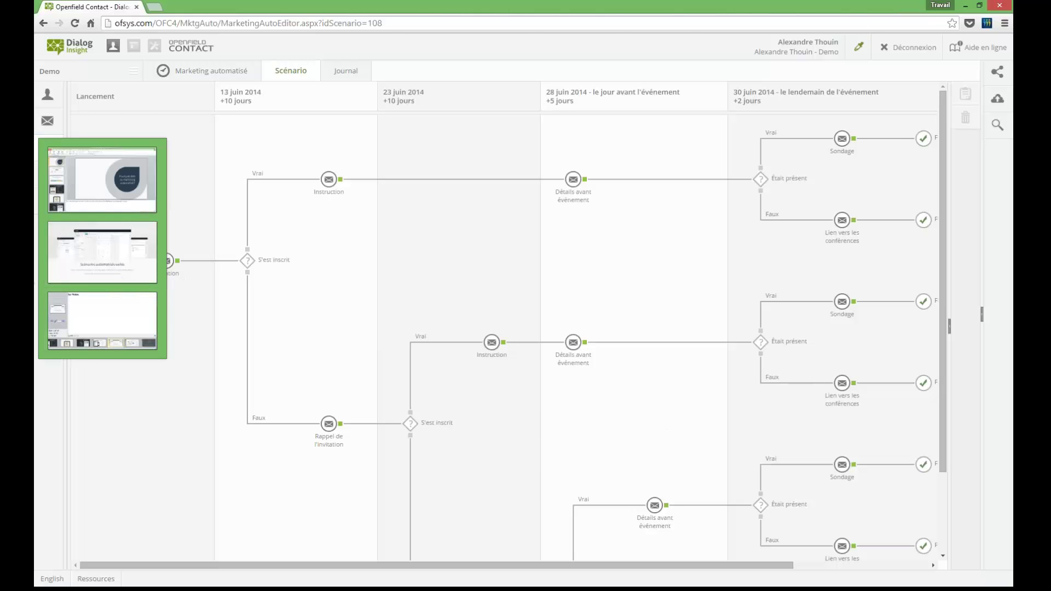
click(16, 220)
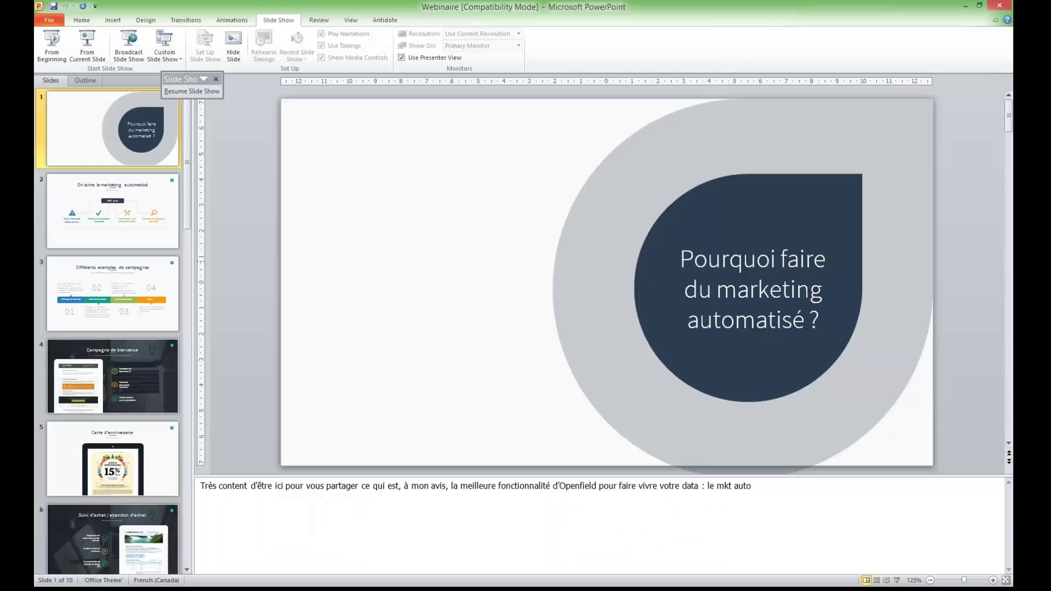
Step: Return to the running slide show and advance to the En résumé slide
key(alt+Tab)
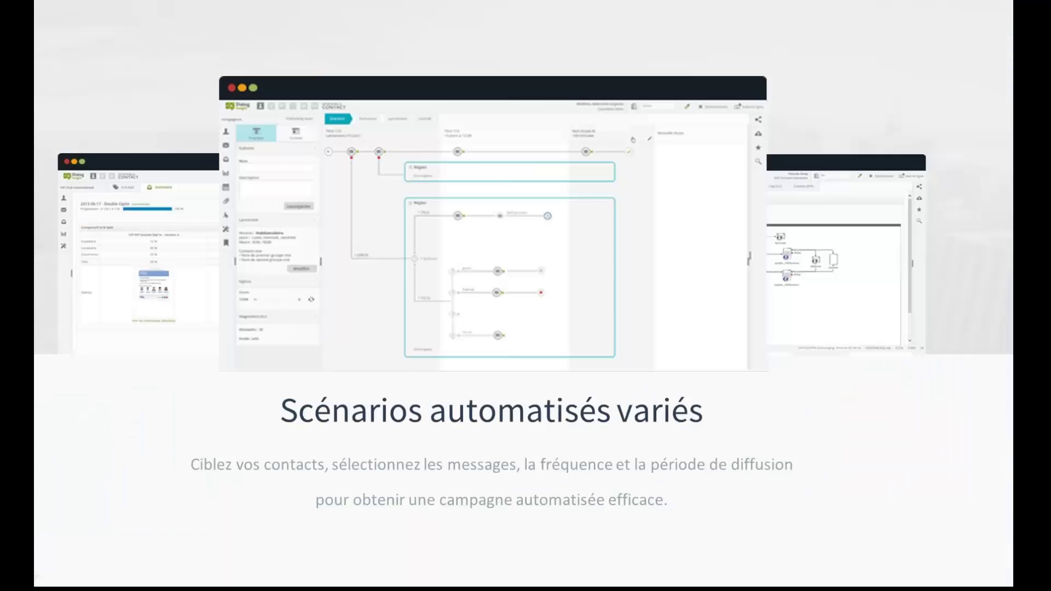
key(Right)
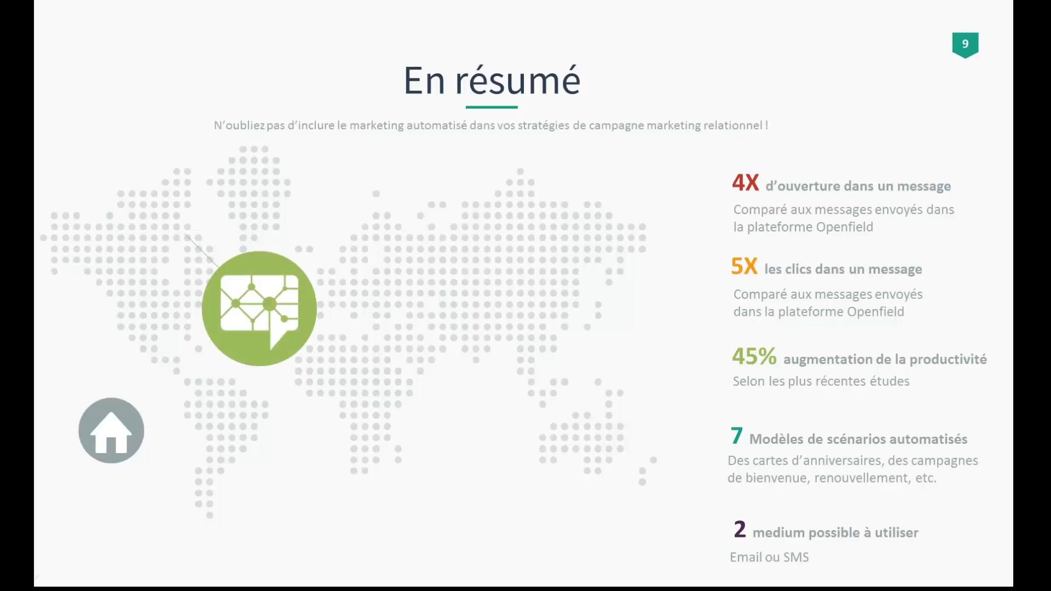
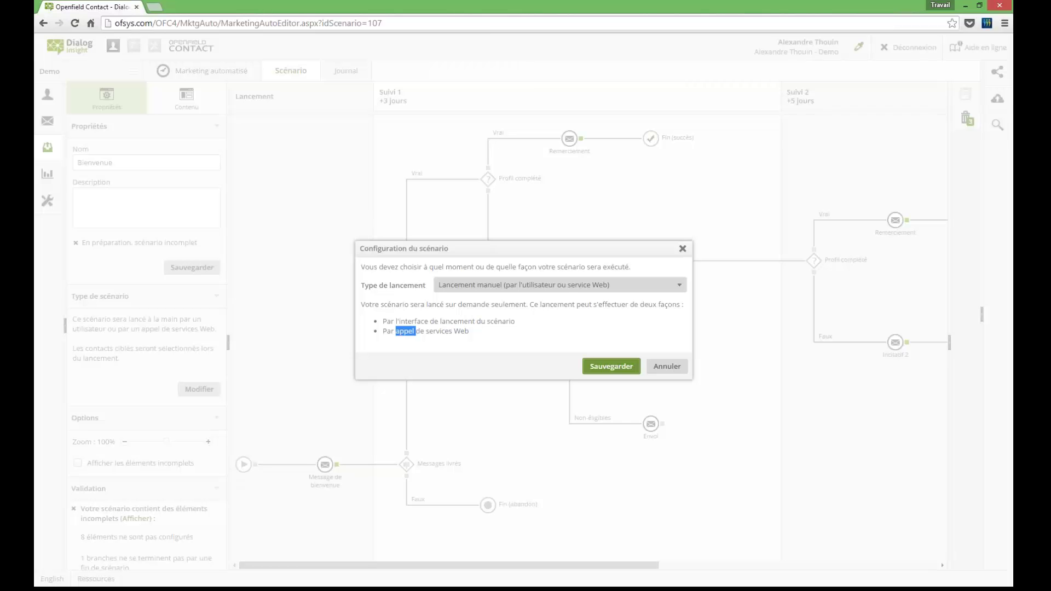
Step: Try the Lancement après import and Lancement récurrent launch types, with contacts targeted by groups, and cancel the scenario configuration
click(558, 285)
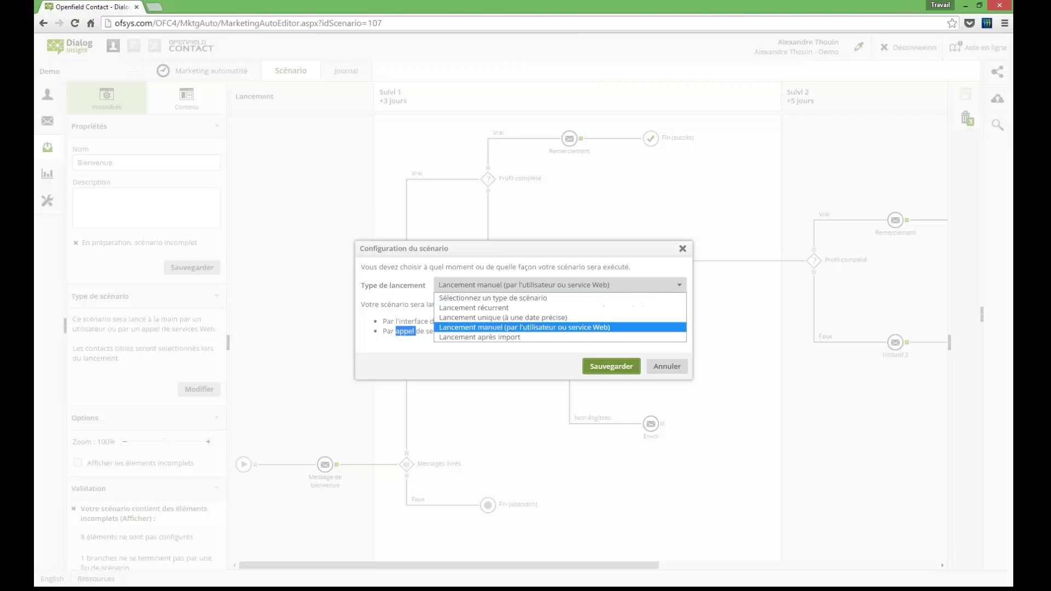
click(492, 298)
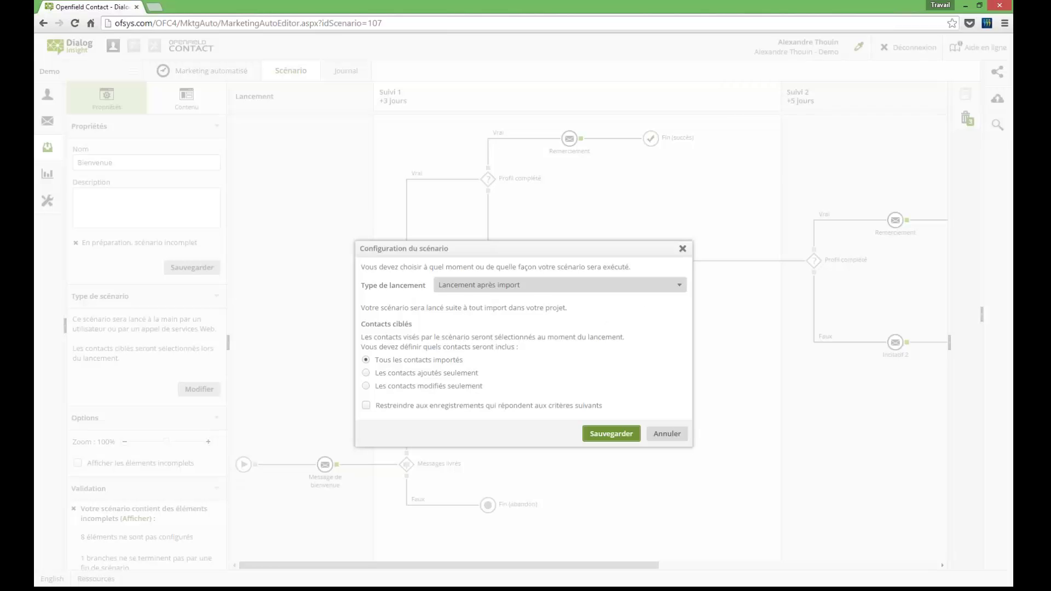
key(alt+Down)
key(Up)
key(Up)
key(Up)
key(Up)
key(Down)
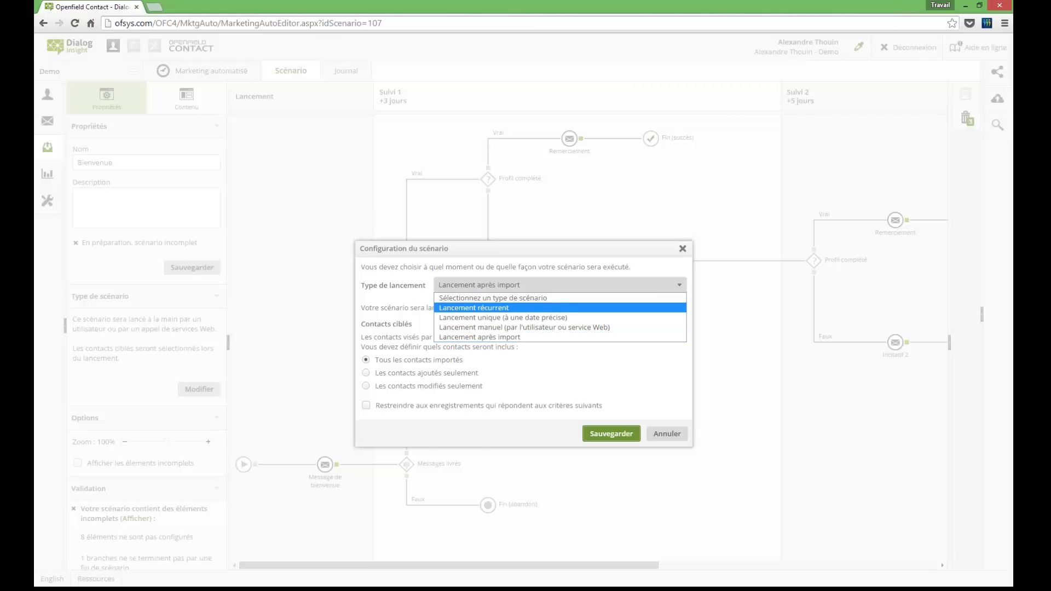
key(Return)
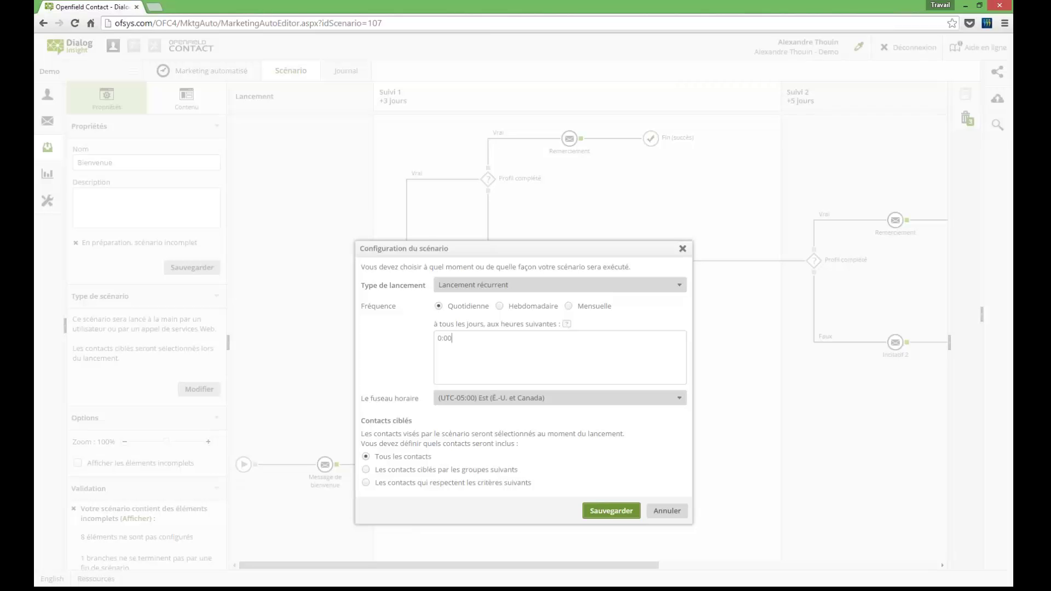
click(366, 469)
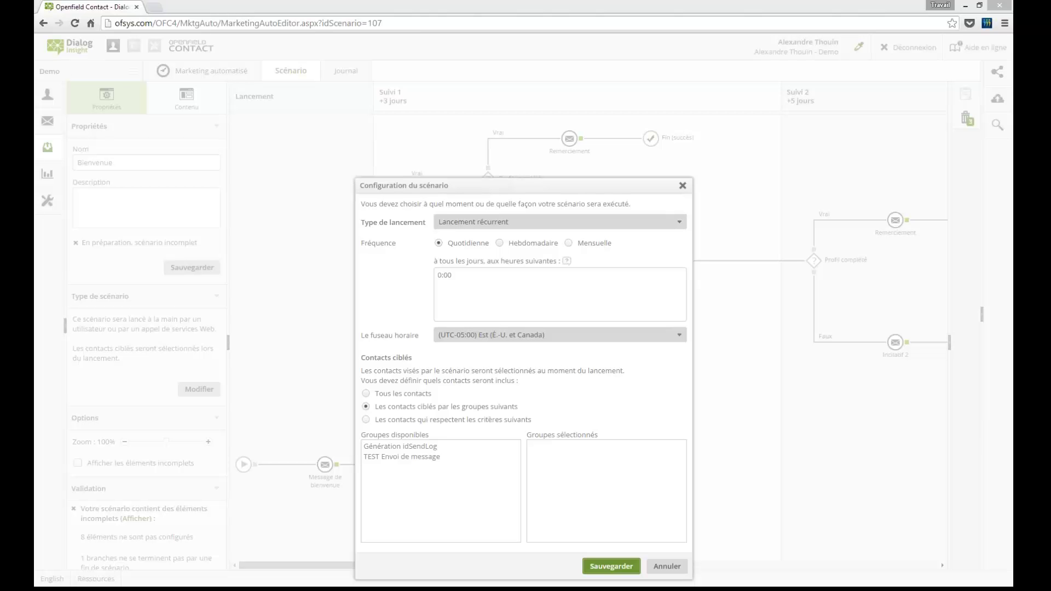
click(666, 566)
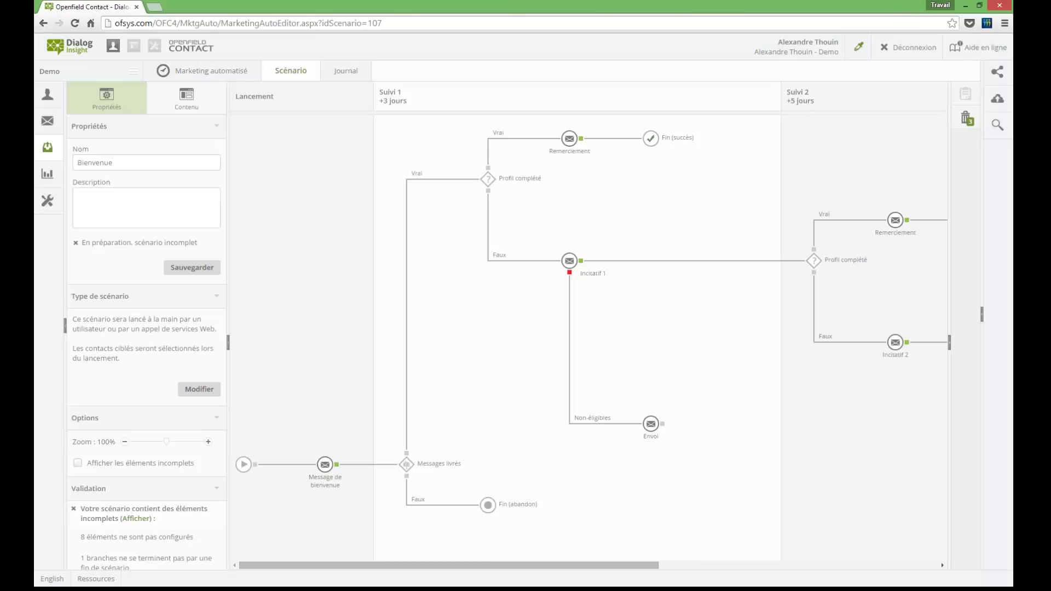
Step: Examine the branches of the Bienvenue scenario from the launch through the final +3 jours stage
scroll(588, 337, right, 10)
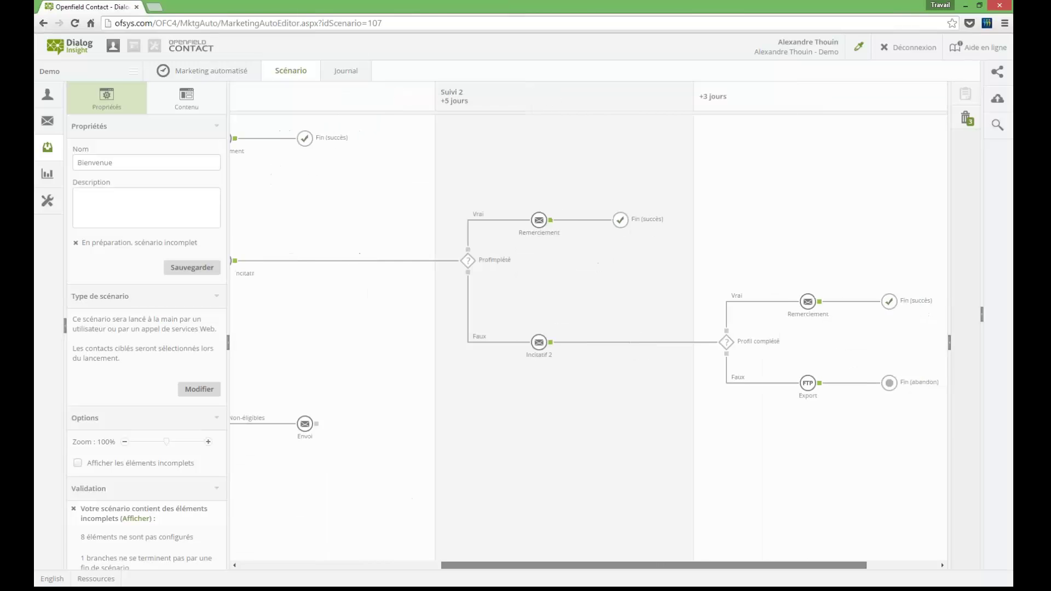
scroll(588, 337, right, 3)
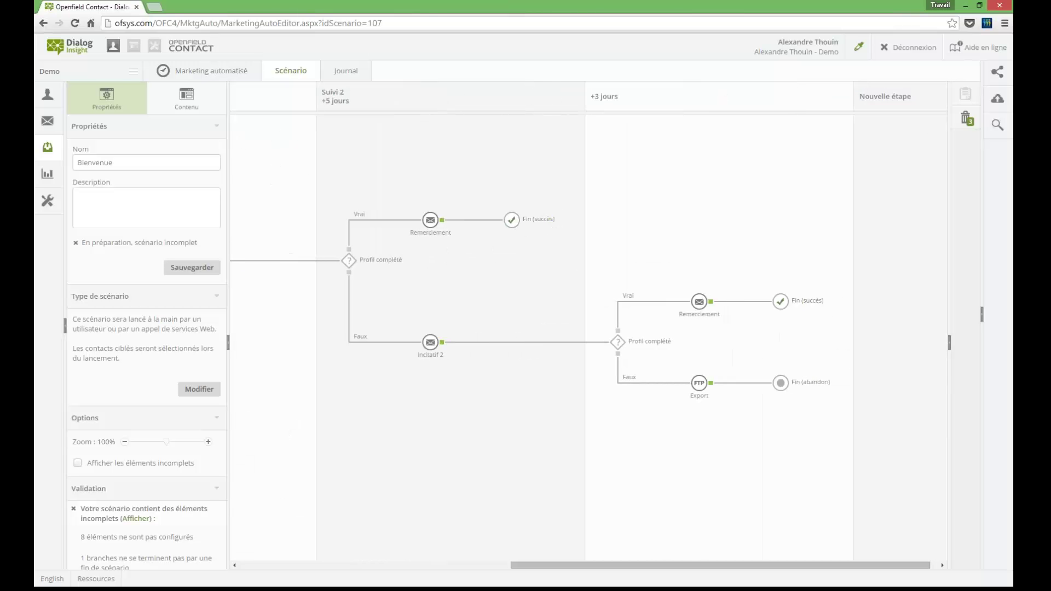
mouse_move(699, 301)
scroll(588, 337, left, 10)
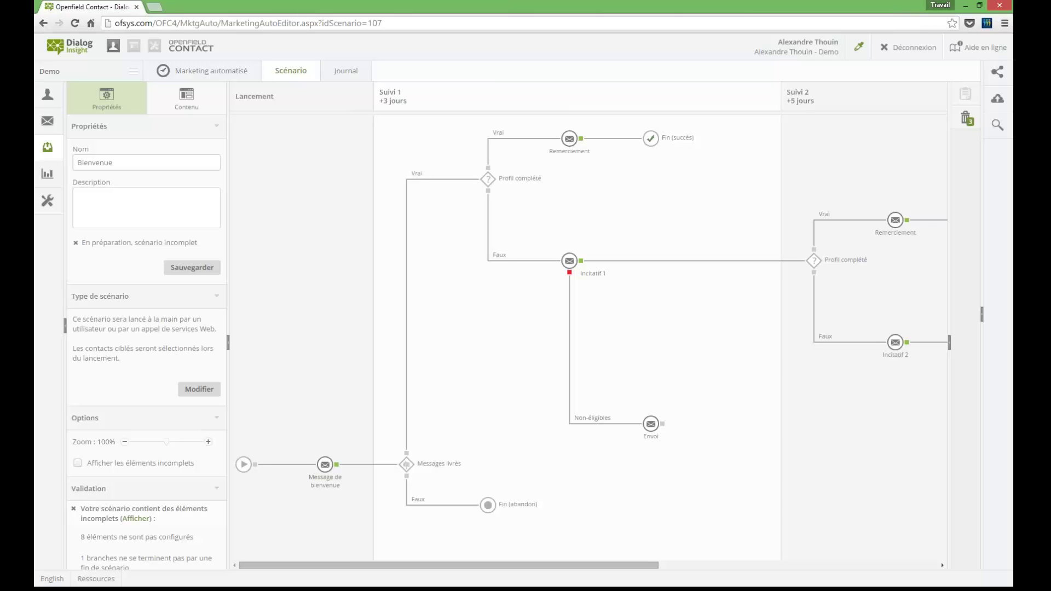
scroll(588, 337, right, 3)
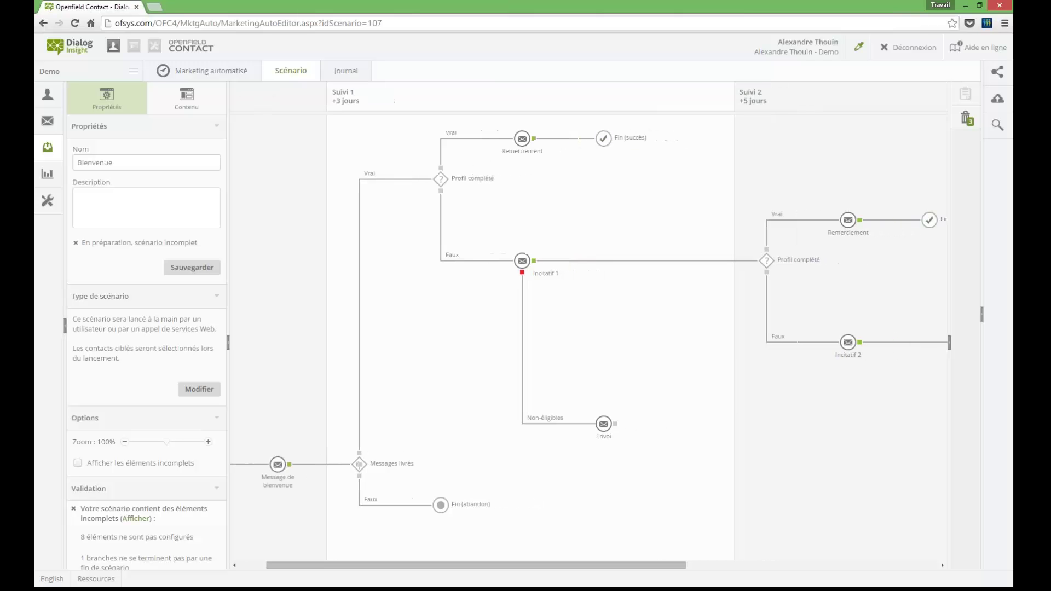
Step: Show the scenario's content elements and collapse the Actions, Conditions and Conditions suite à un envoi groups to leave Fin du scénario expanded
click(186, 98)
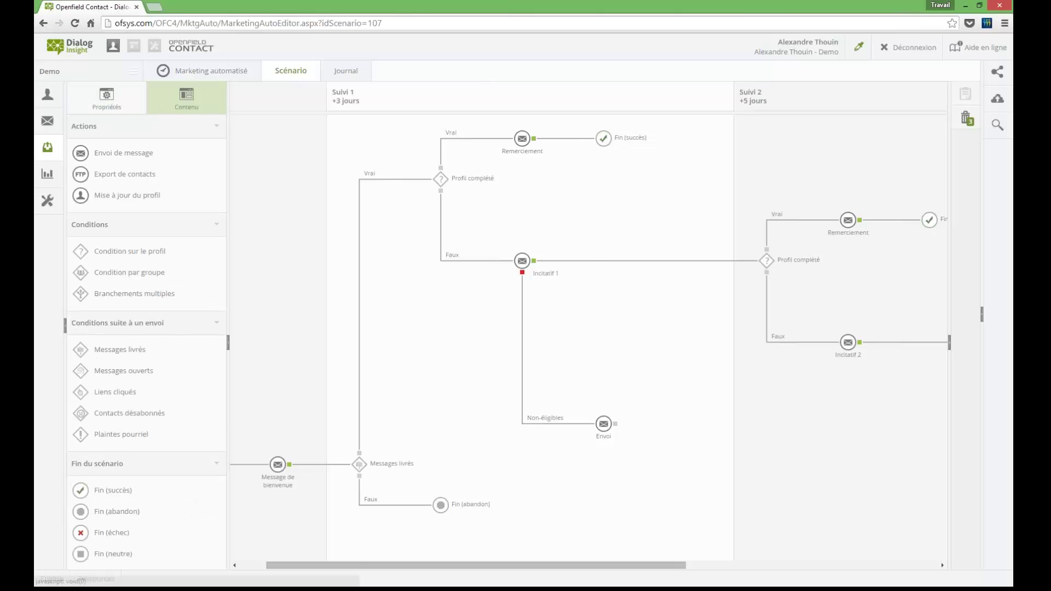
click(83, 126)
click(89, 150)
click(117, 174)
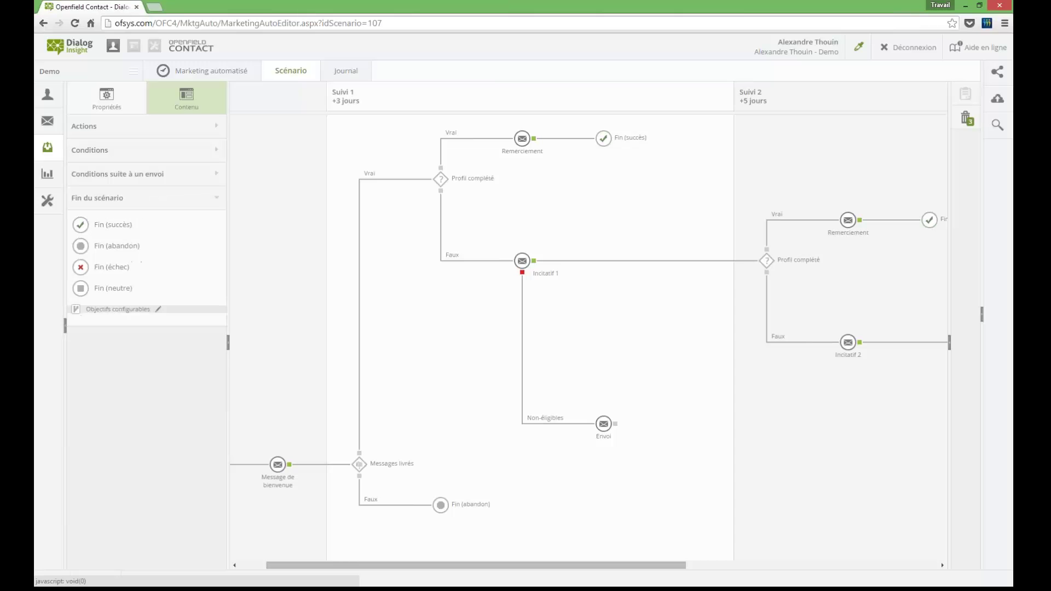